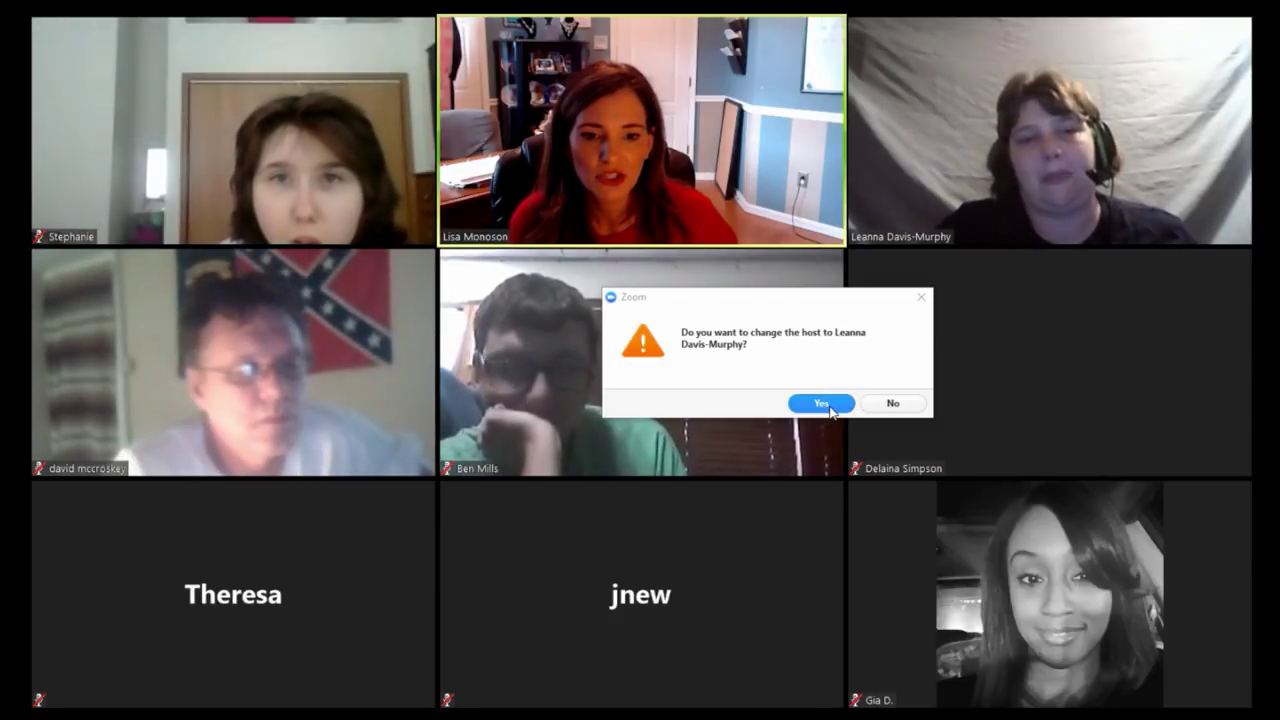
- Decline transferring the Zoom meeting's host role to the other participant
{"action": "left_click", "coordinate": [907, 409]}
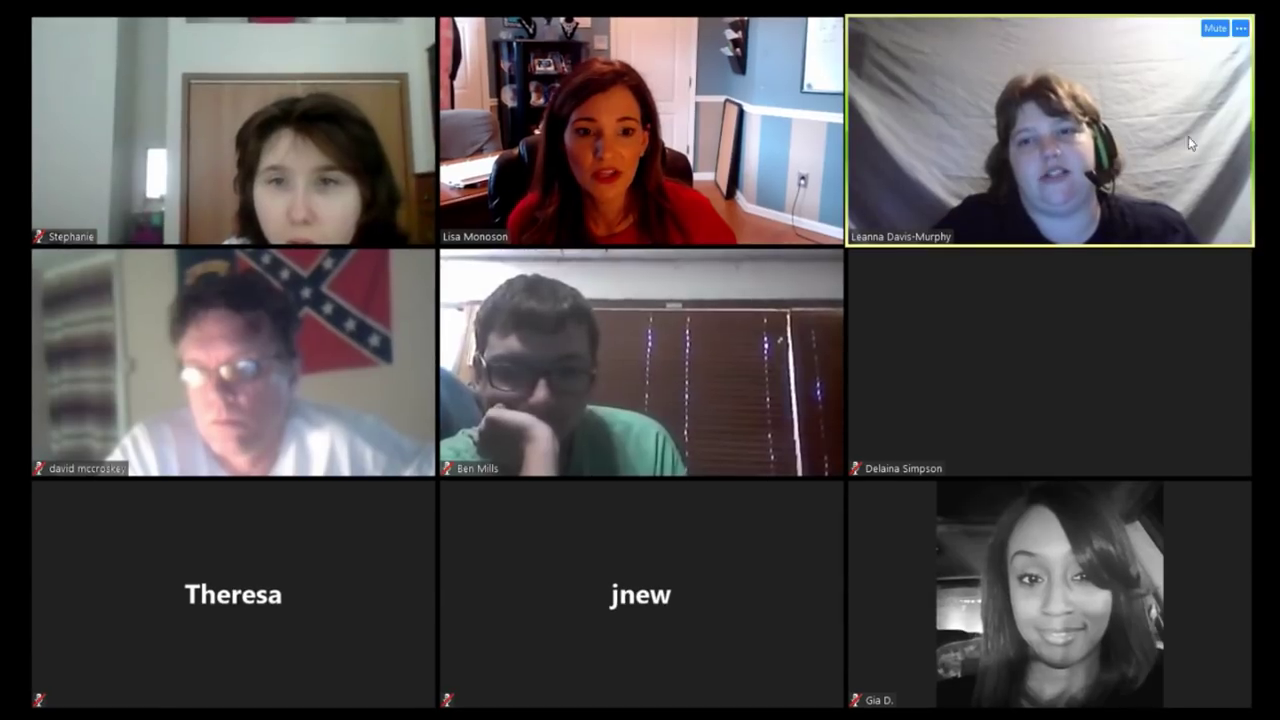
{"action": "mouse_move", "coordinate": [1170, 257]}
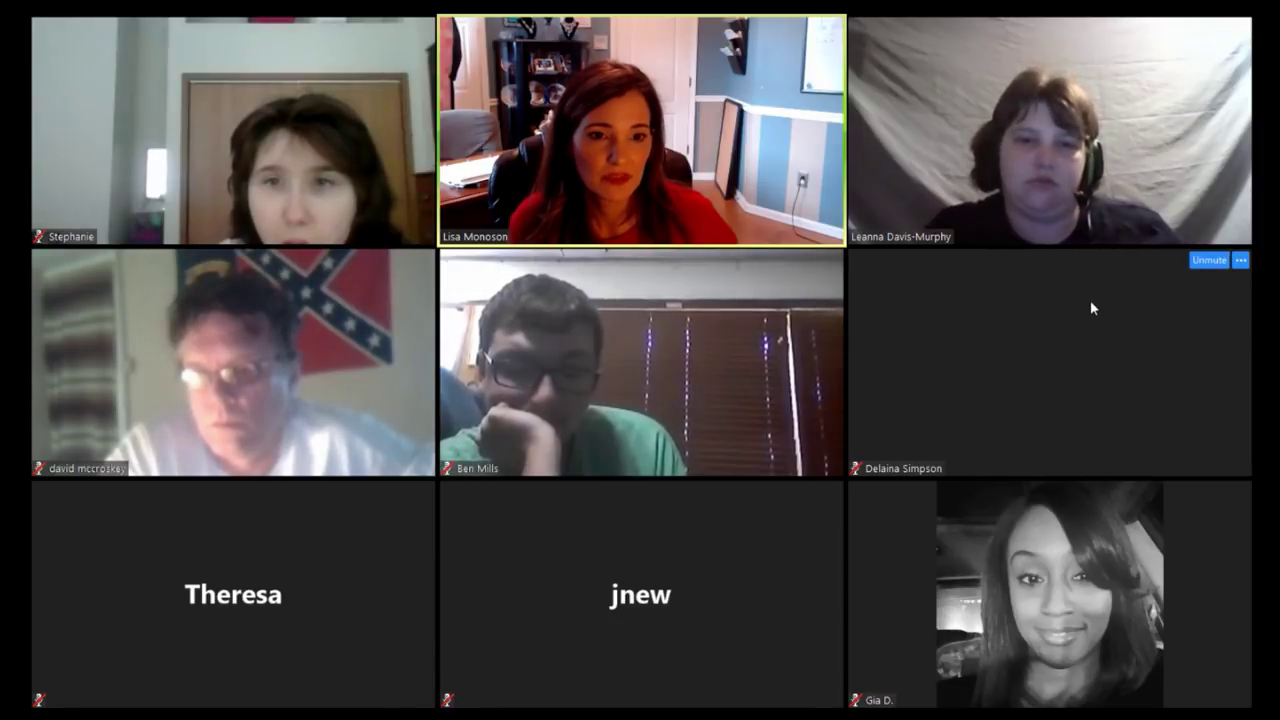
{"action": "mouse_move", "coordinate": [788, 381]}
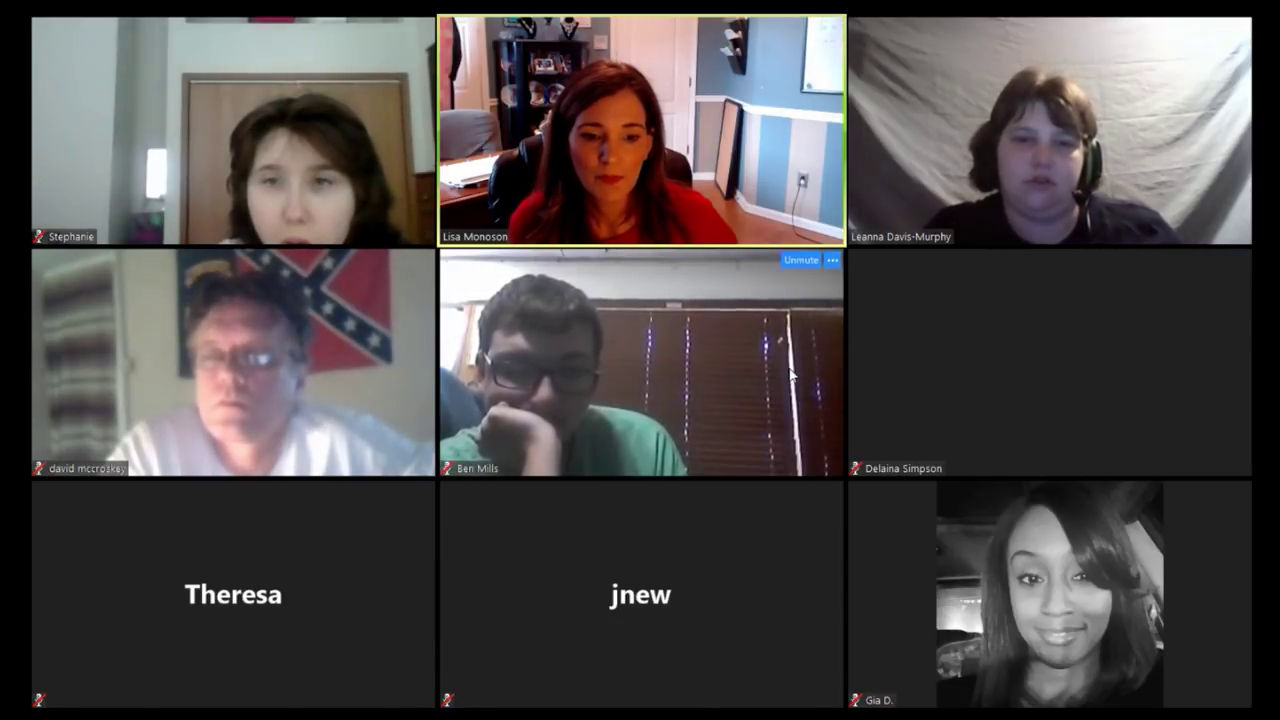
{"action": "mouse_move", "coordinate": [866, 380]}
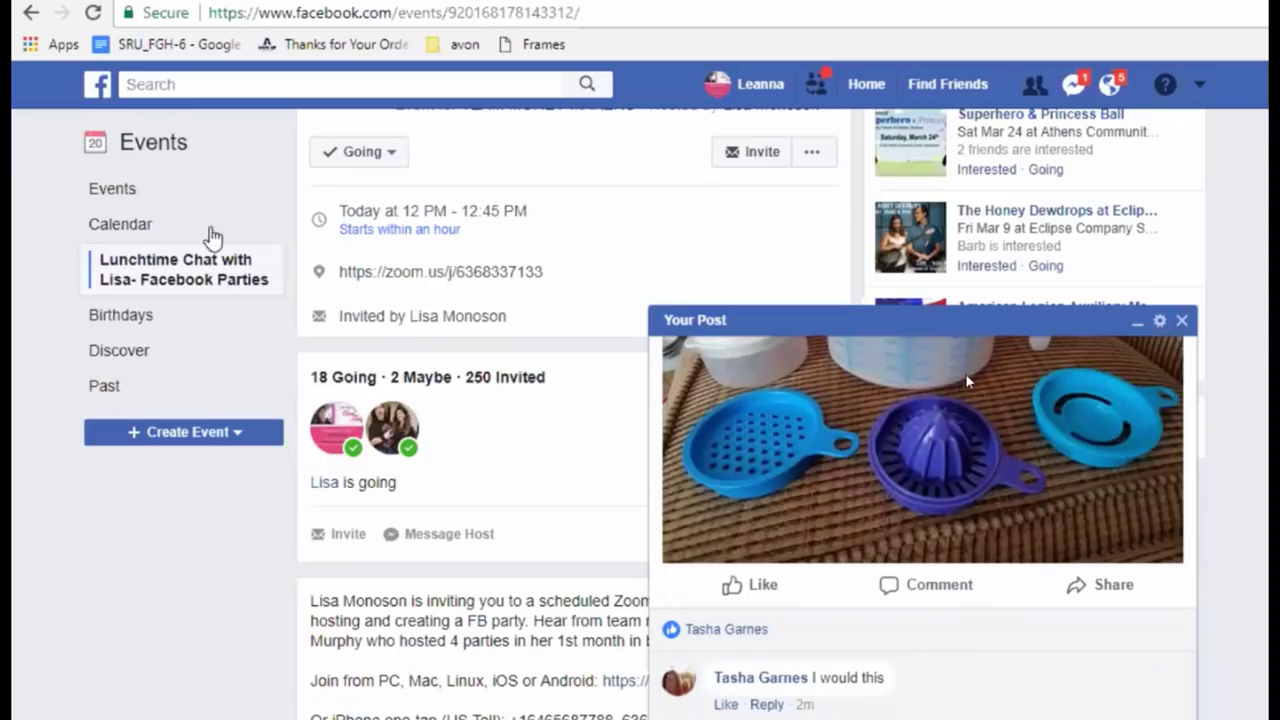
- Close the open post pop-up on Facebook and go to the Events page
{"action": "left_click", "coordinate": [864, 86]}
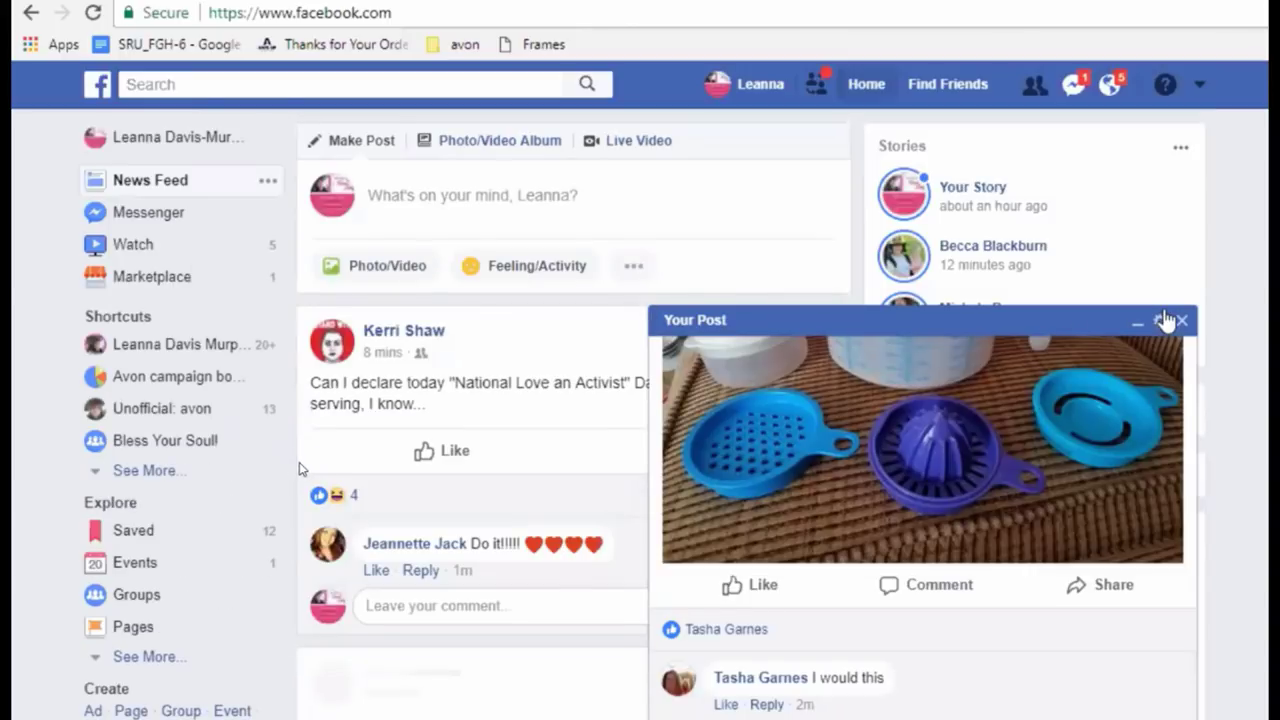
{"action": "left_click", "coordinate": [1178, 320]}
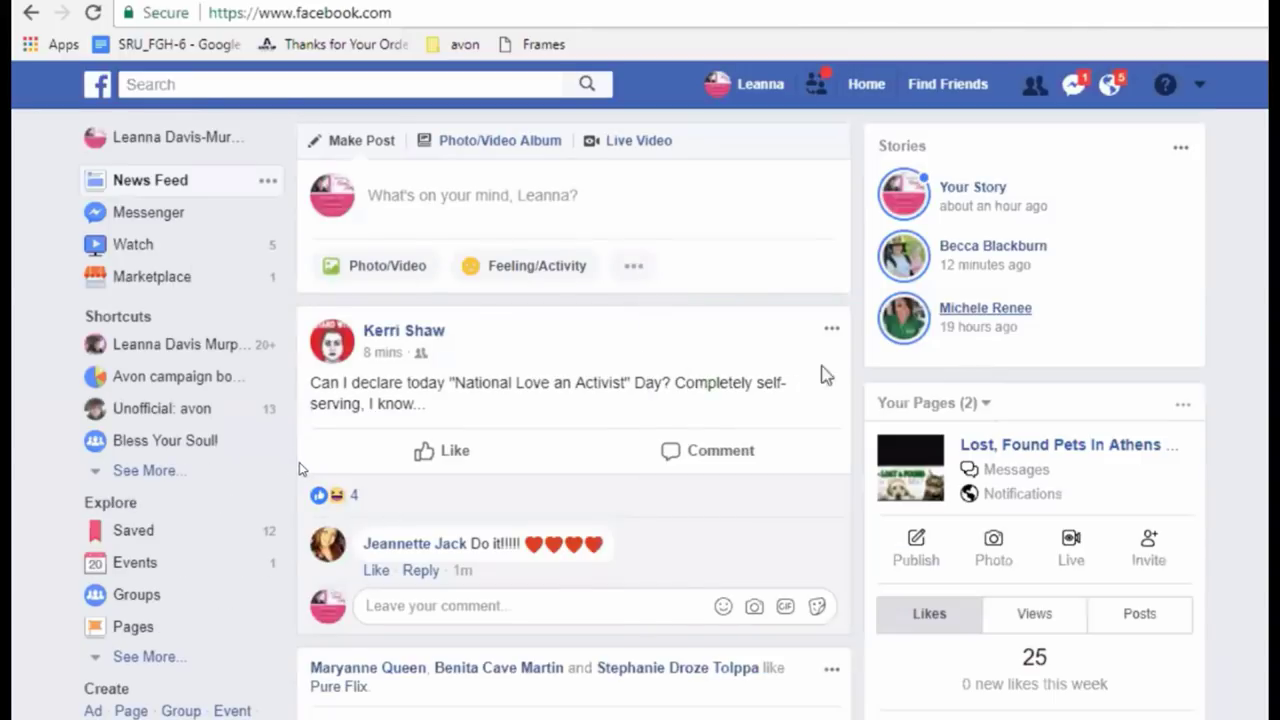
{"action": "left_click", "coordinate": [137, 566]}
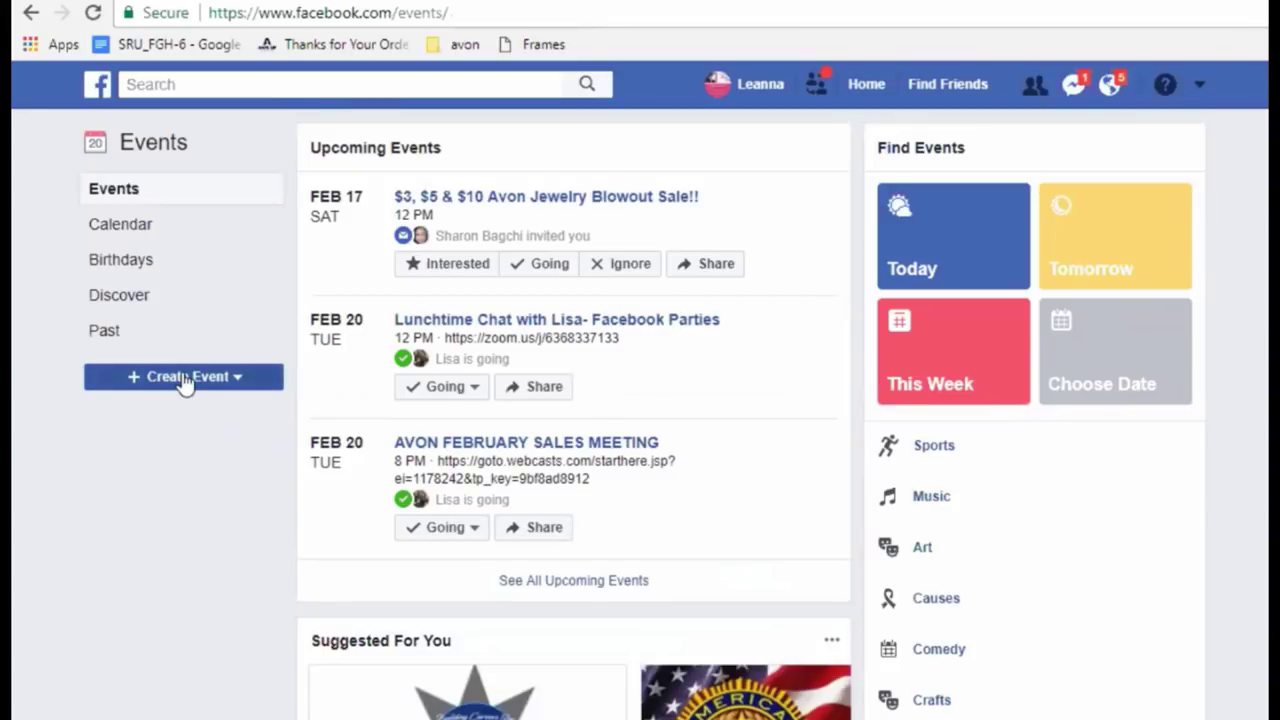
- Start a new private event and upload the February birthday picture from the 1_files folder as its event photo
{"action": "left_click", "coordinate": [184, 381]}
{"action": "left_click", "coordinate": [190, 435]}
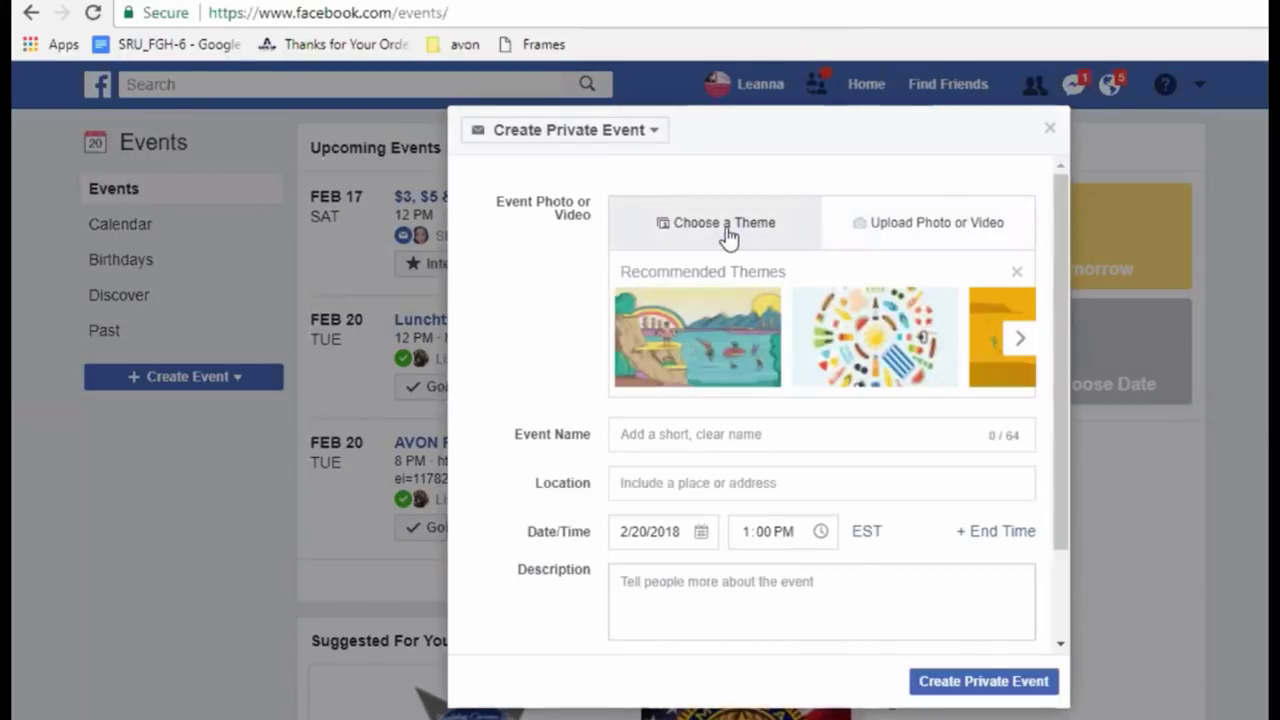
{"action": "left_click", "coordinate": [903, 228]}
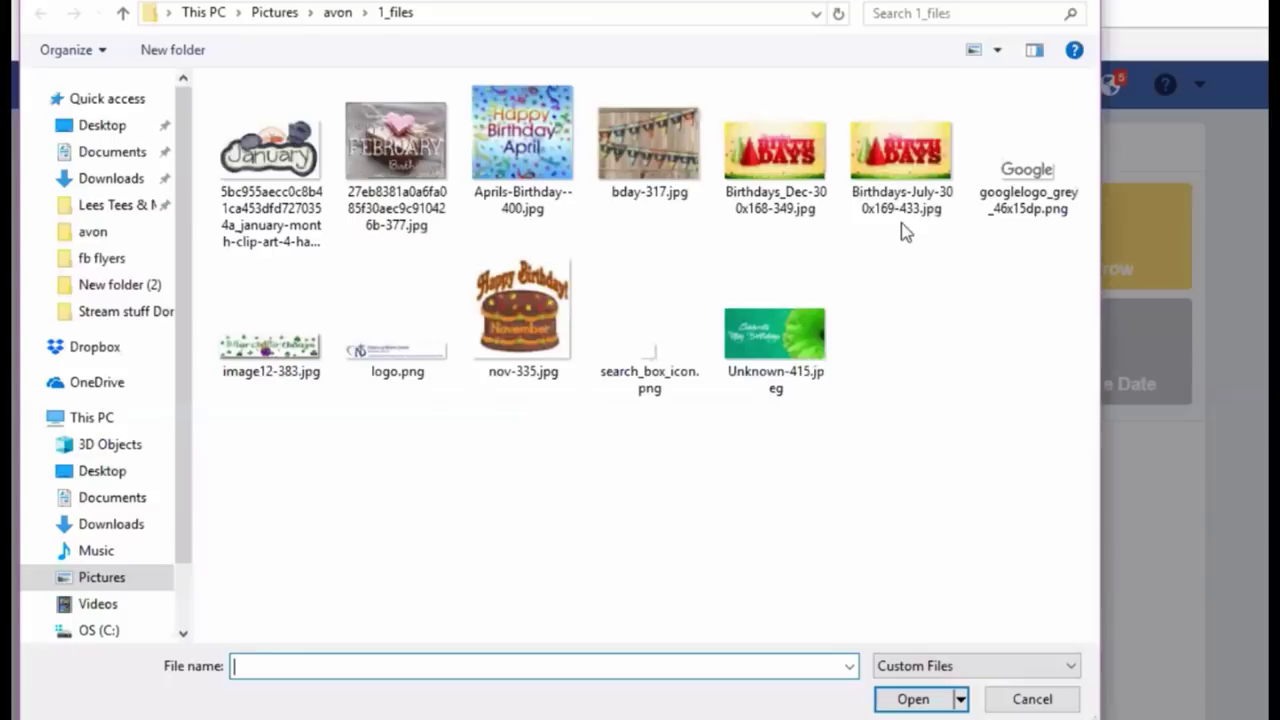
{"action": "left_click", "coordinate": [430, 150]}
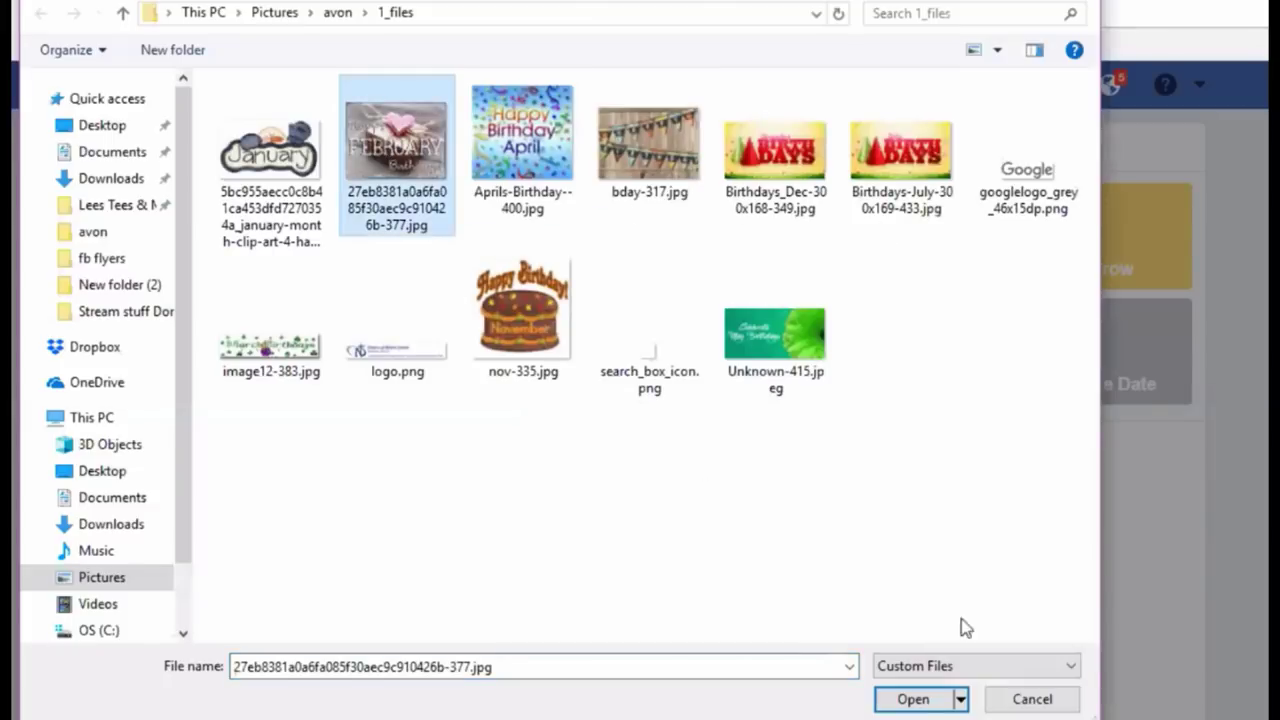
{"action": "left_click", "coordinate": [940, 700]}
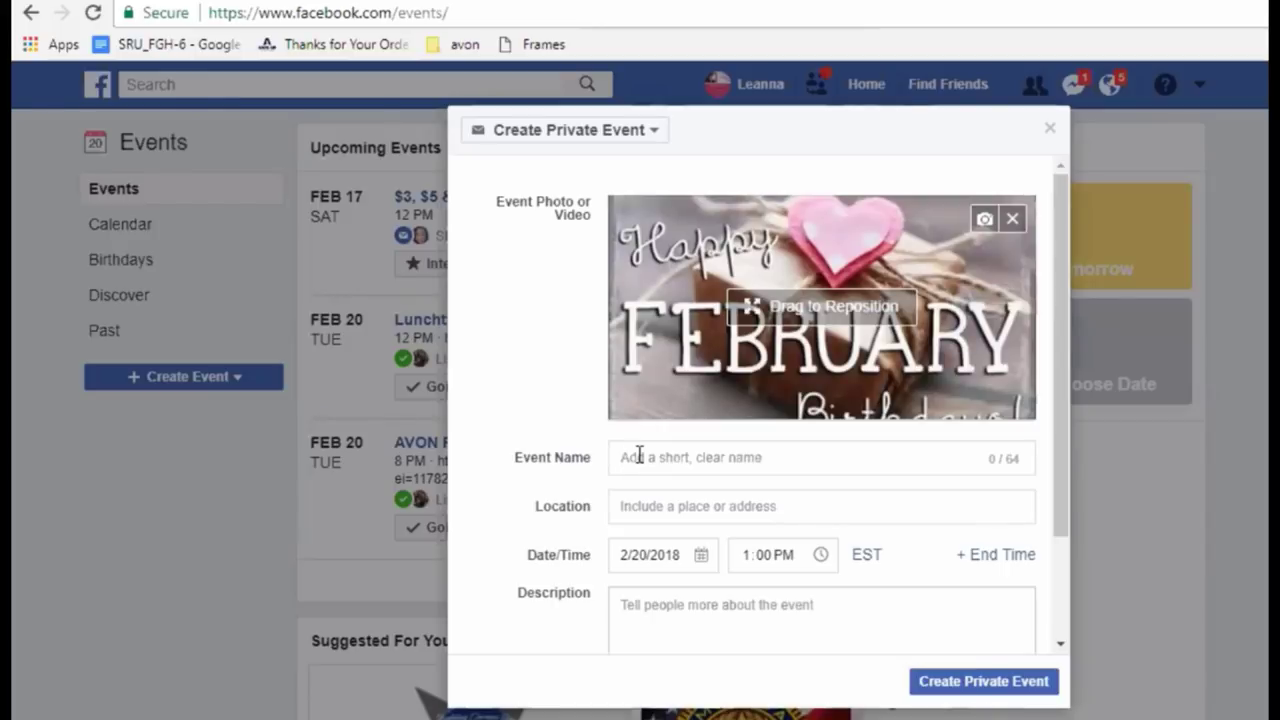
- Name the event "all bdays" and enter "online" as its location without picking a suggested address
{"action": "left_click", "coordinate": [639, 455]}
{"action": "type", "text": "all bdays"}
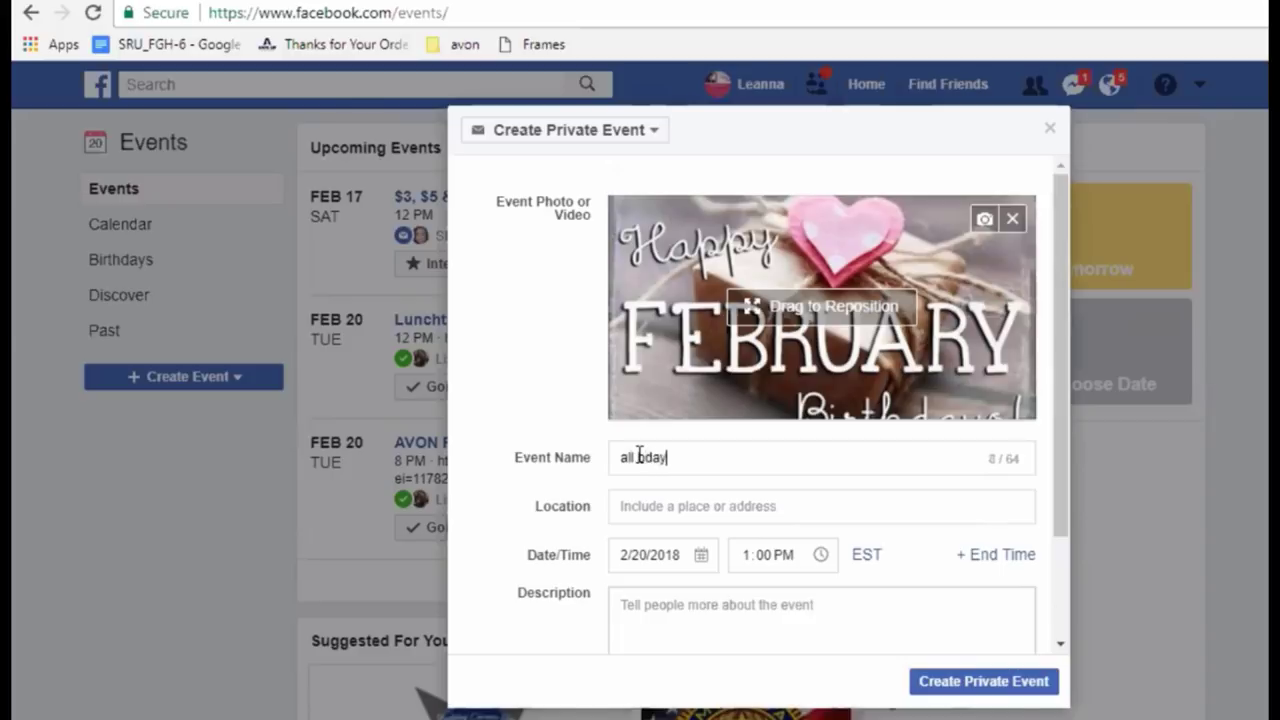
{"action": "left_click", "coordinate": [669, 504]}
{"action": "type", "text": "online"}
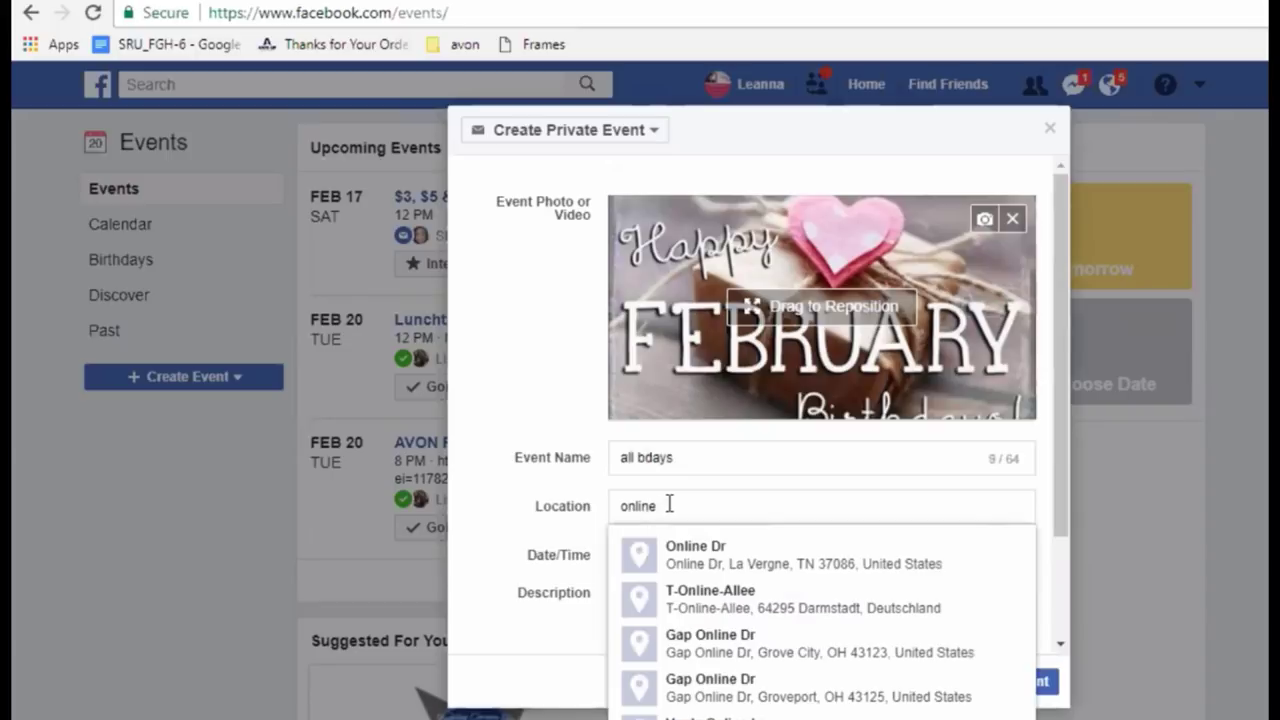
{"action": "left_click", "coordinate": [512, 530]}
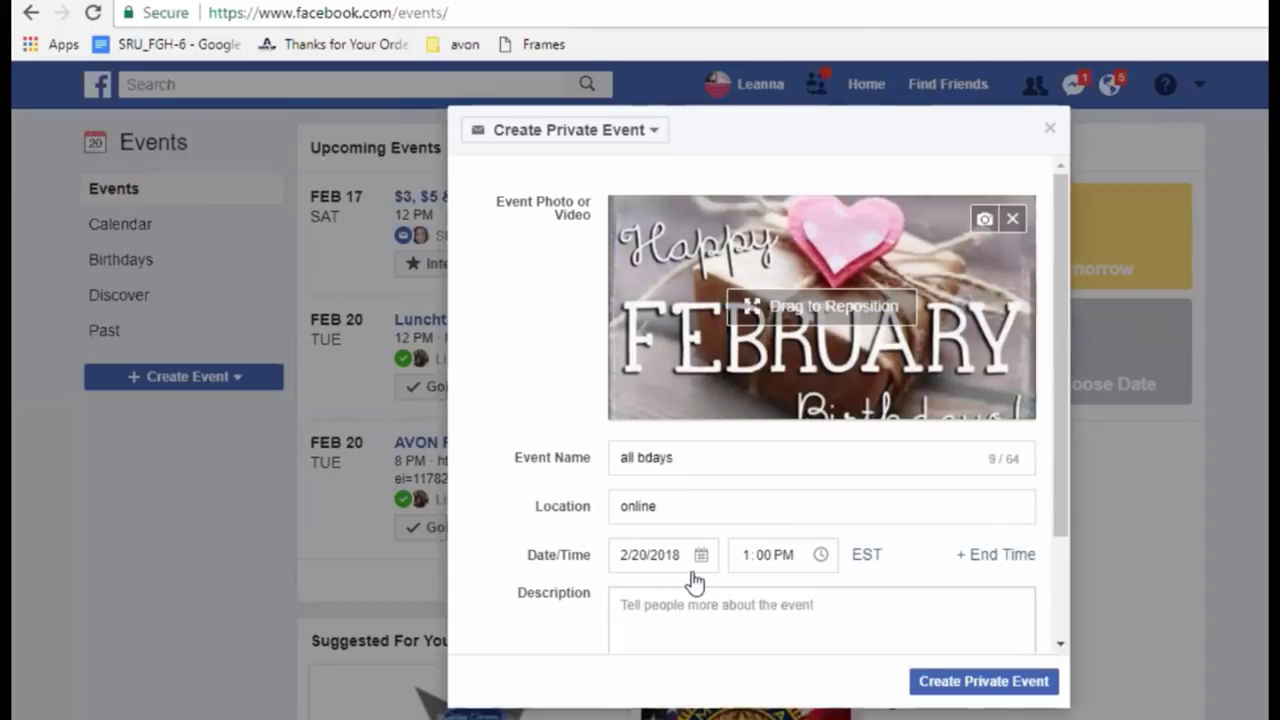
- Add an end time of 4:00 PM on 2/20/2018 to the event and create the private event
{"action": "left_click", "coordinate": [980, 560]}
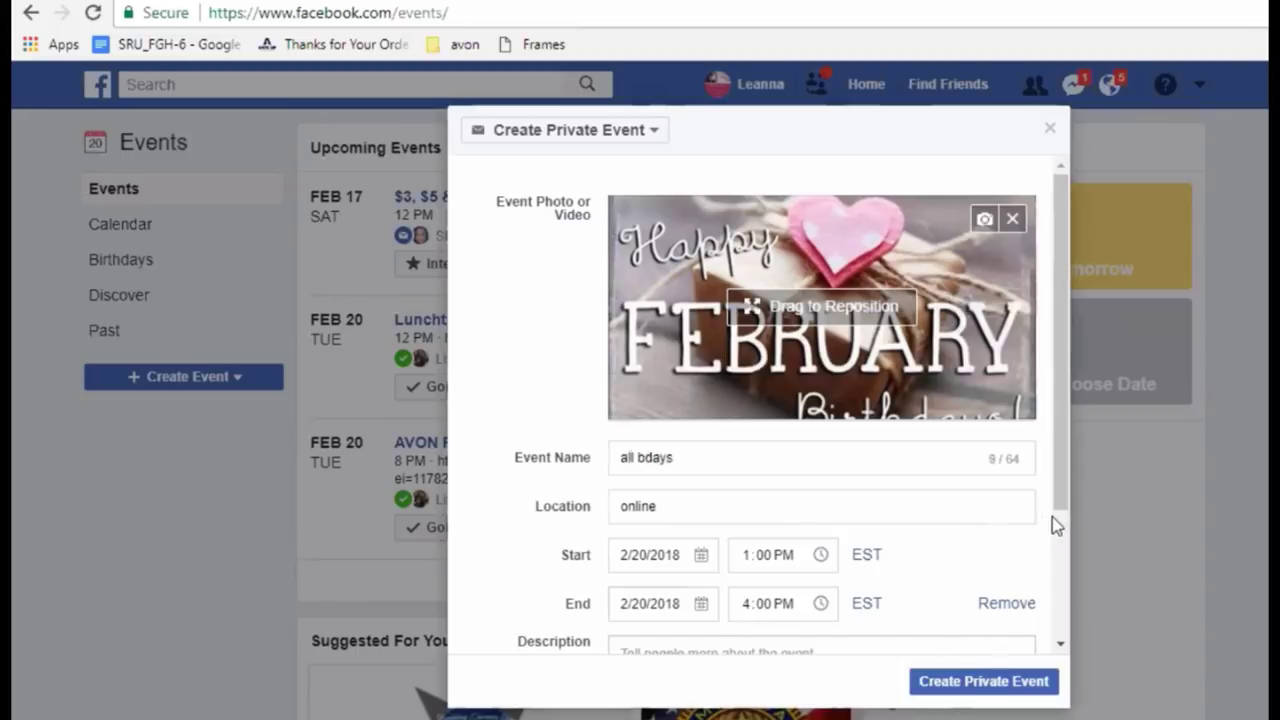
{"action": "left_click_drag", "start_coordinate": [1062, 492], "coordinate": [1049, 606]}
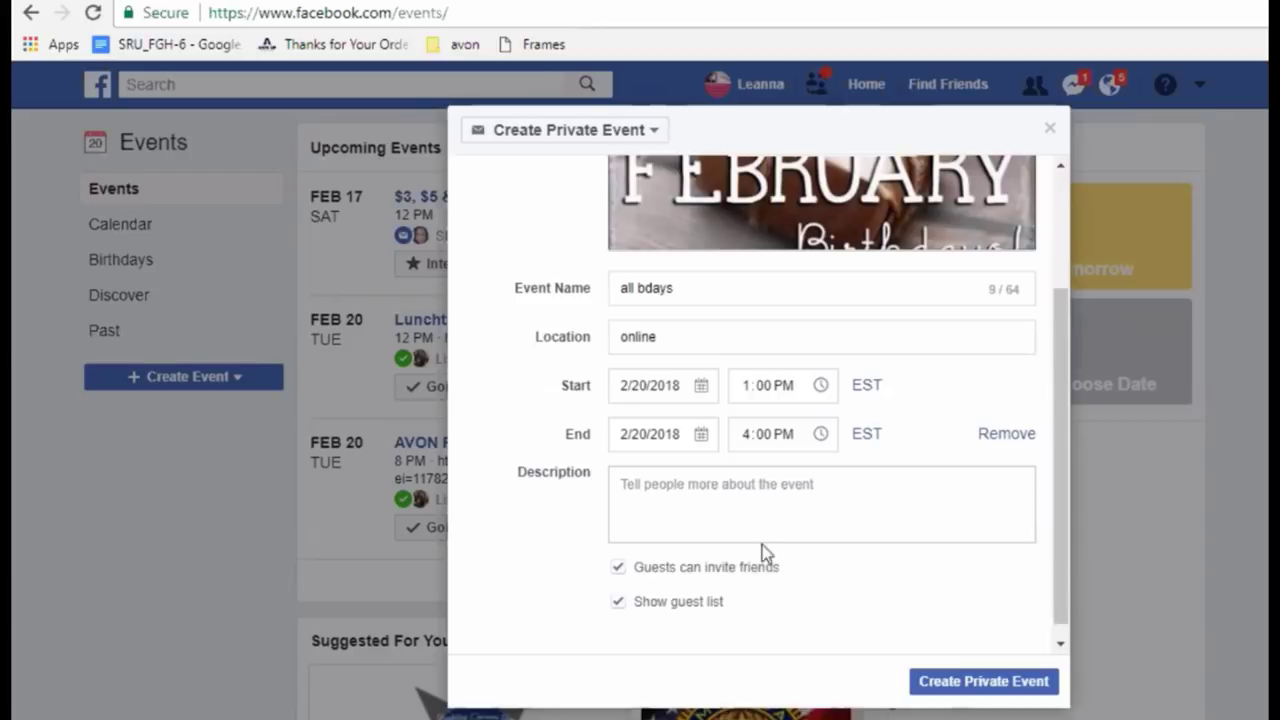
{"action": "left_click", "coordinate": [1013, 684]}
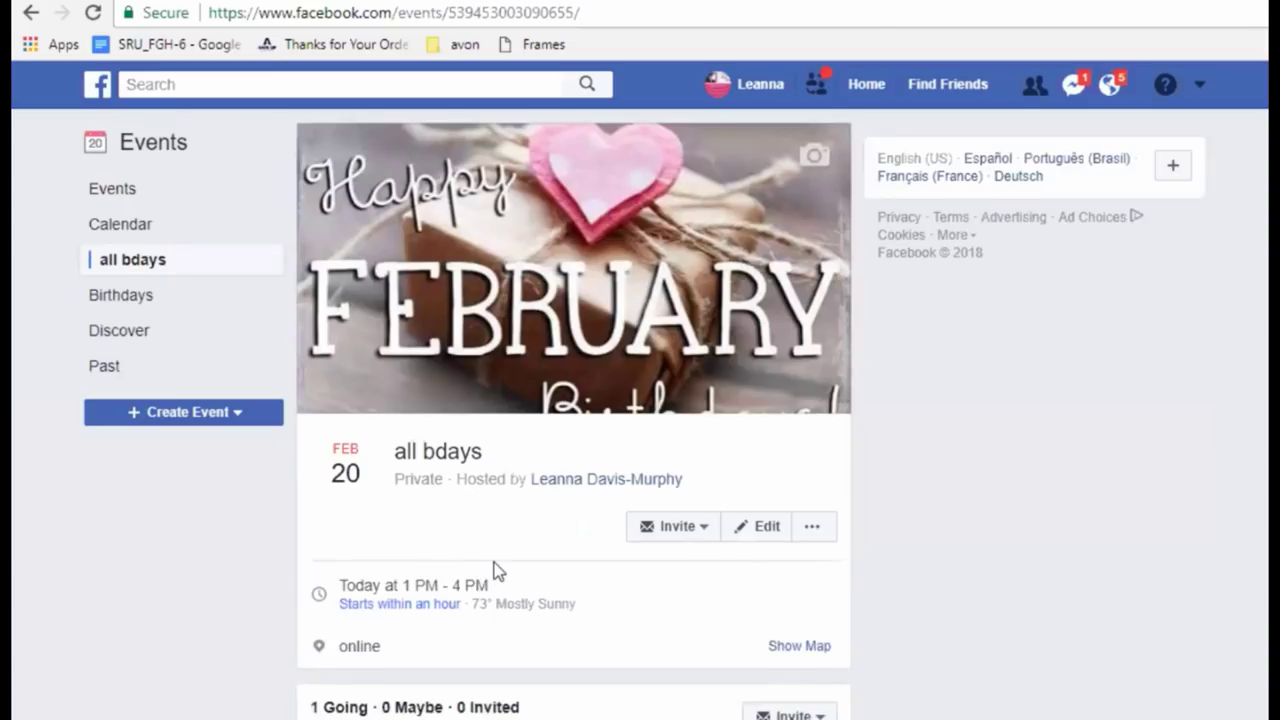
- Search the friends list by first name for one friend and send that friend an invitation to the all bdays event
{"action": "scroll", "coordinate": [497, 570], "scroll_direction": "down", "scroll_amount": 4}
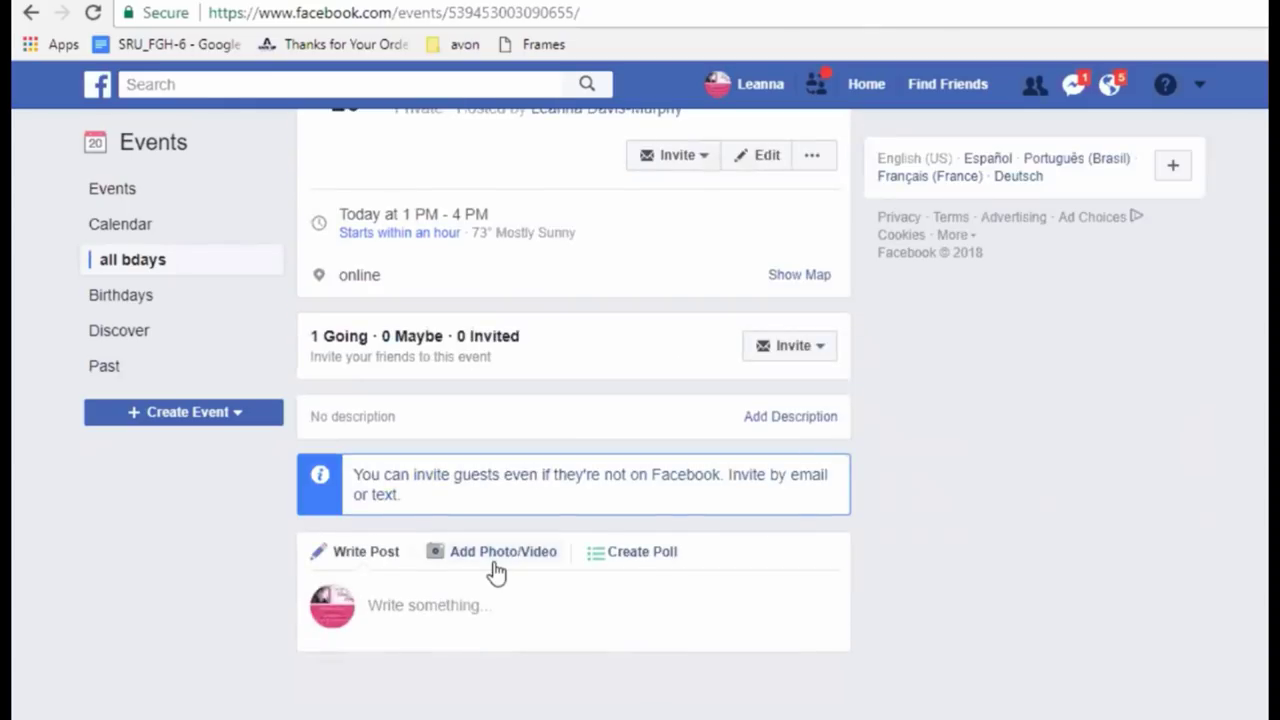
{"action": "left_click", "coordinate": [822, 352]}
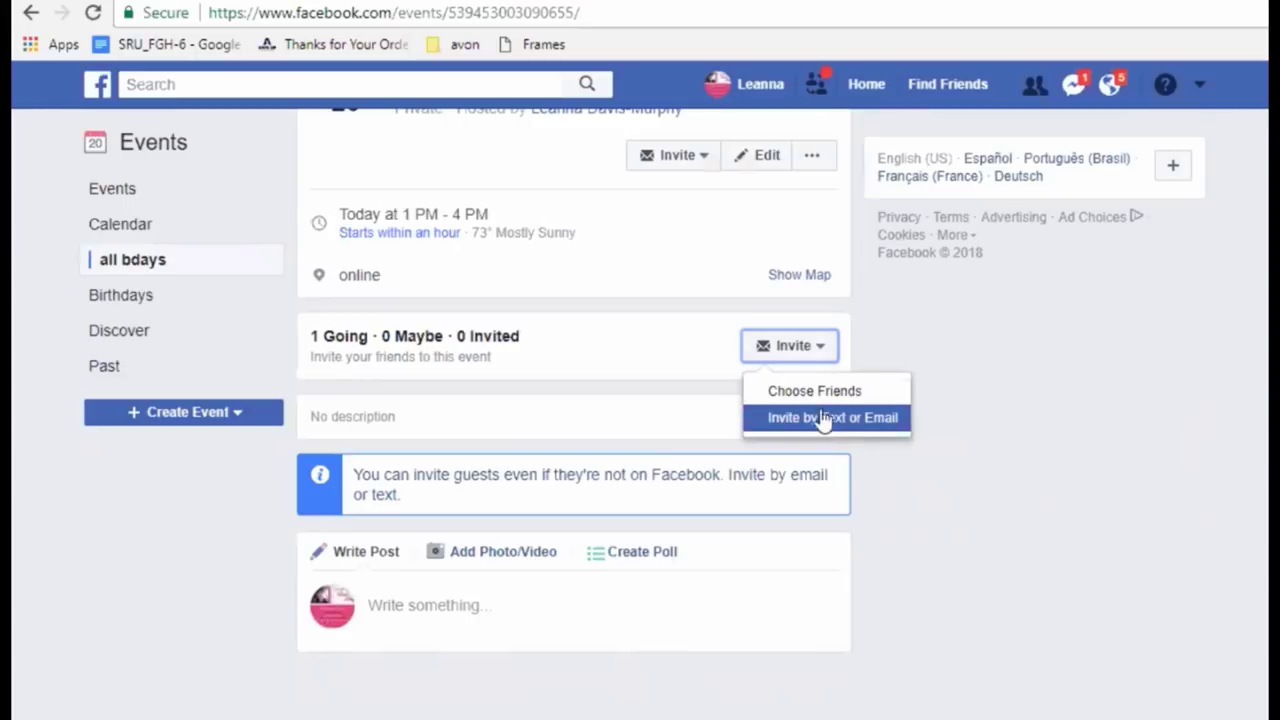
{"action": "left_click", "coordinate": [817, 395]}
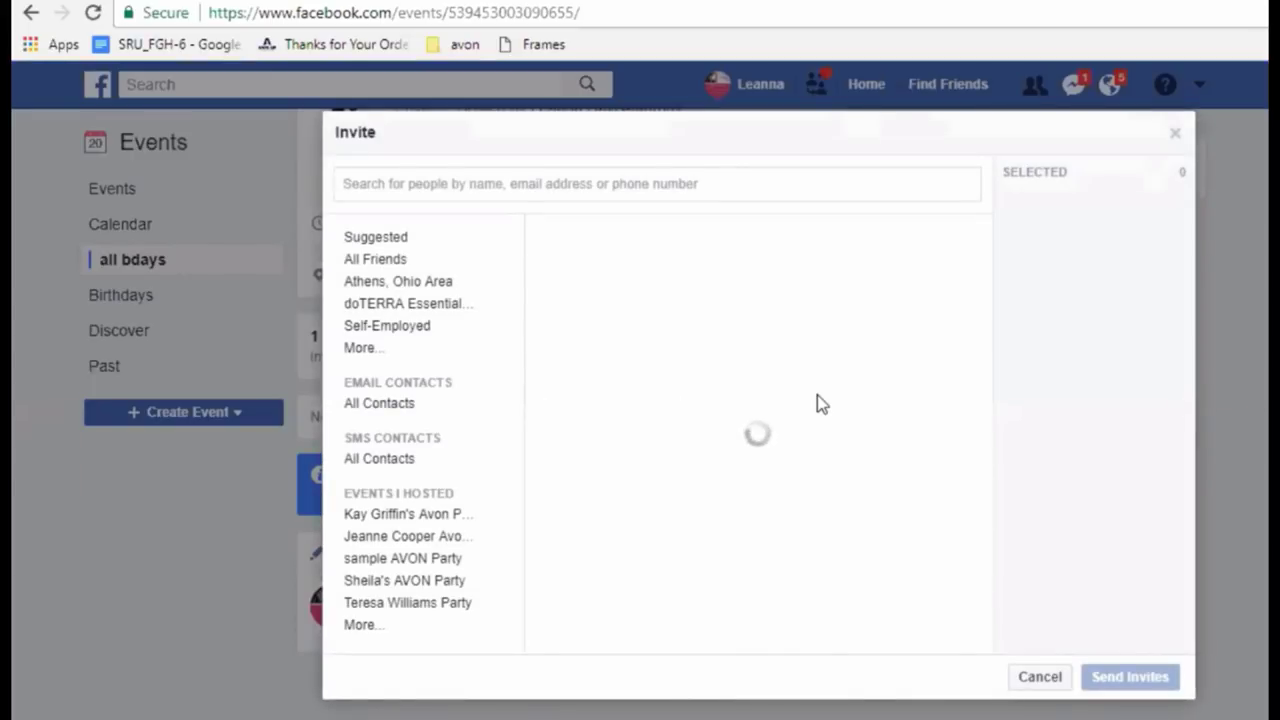
{"action": "left_click", "coordinate": [397, 183]}
{"action": "type", "text": "b"}
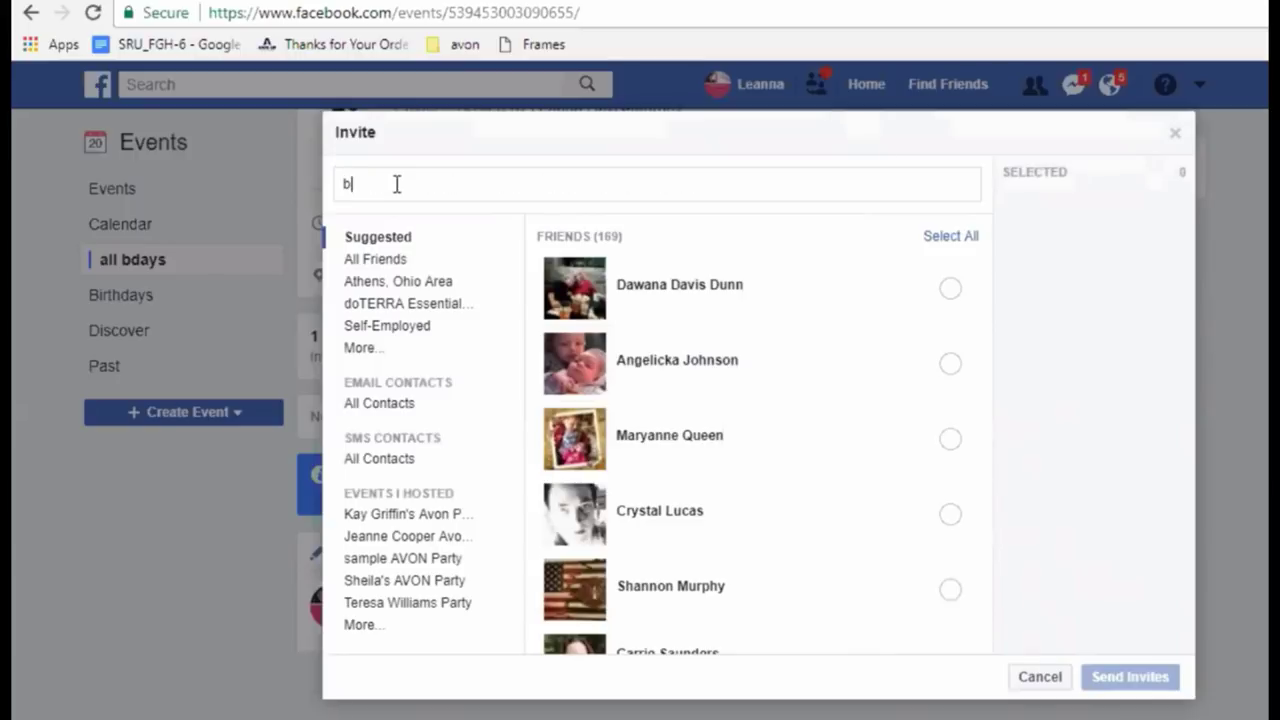
{"action": "type", "text": "eth"}
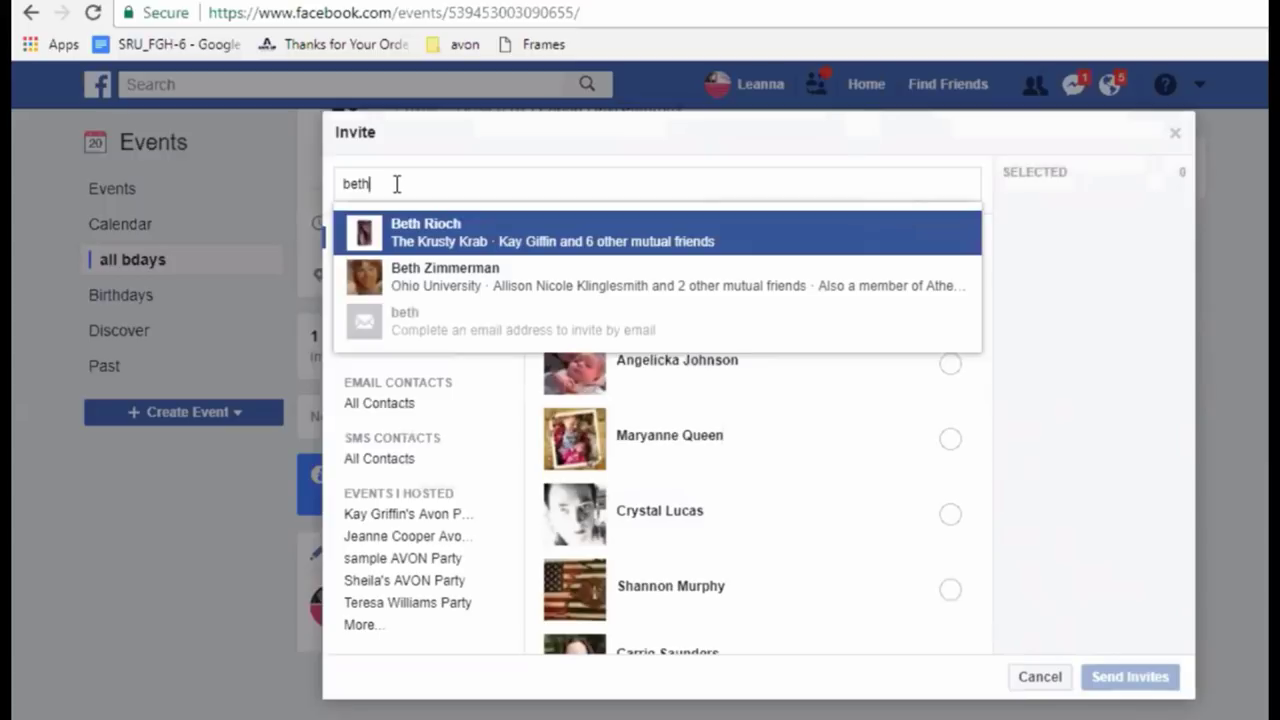
{"action": "type", "text": "any"}
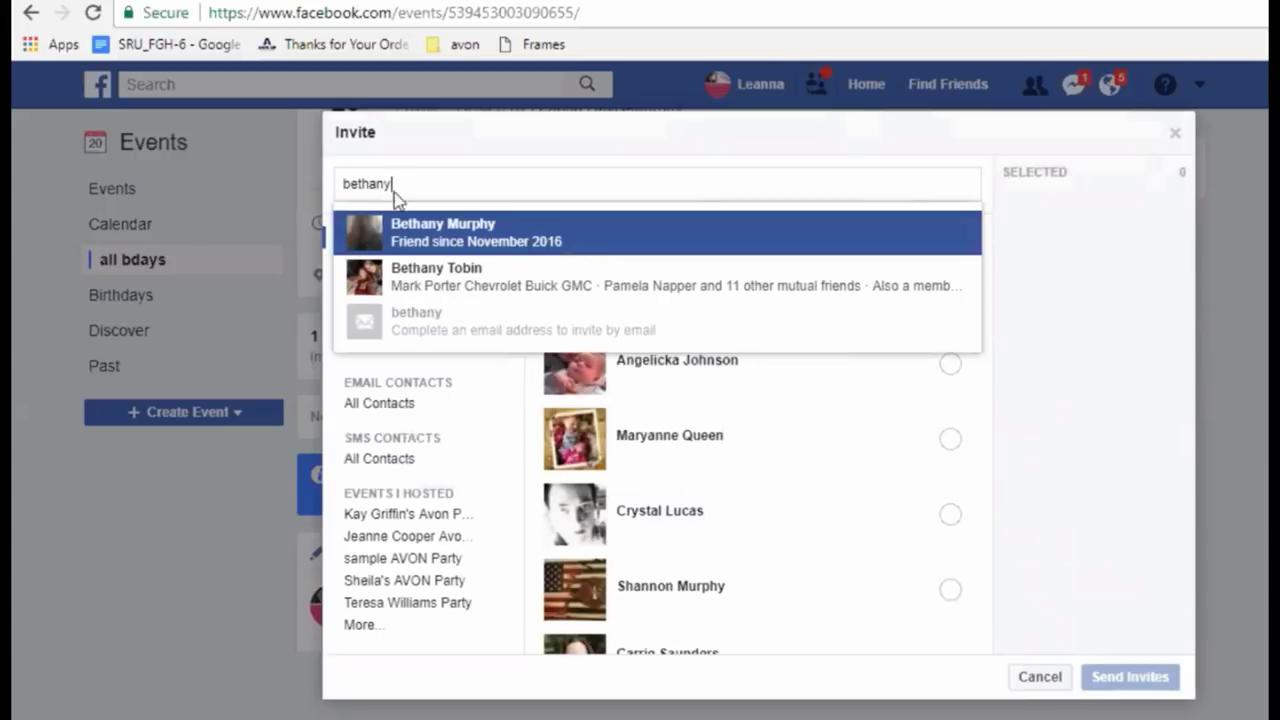
{"action": "left_click", "coordinate": [433, 237]}
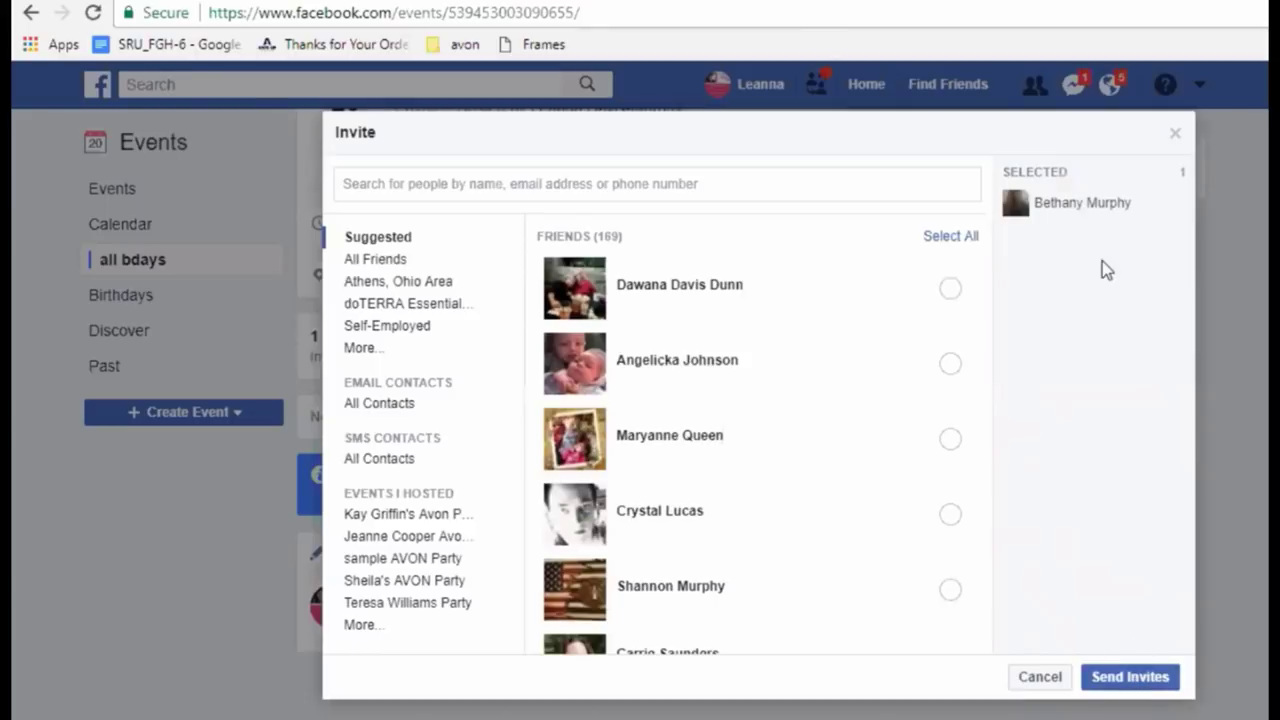
{"action": "left_click", "coordinate": [1124, 680]}
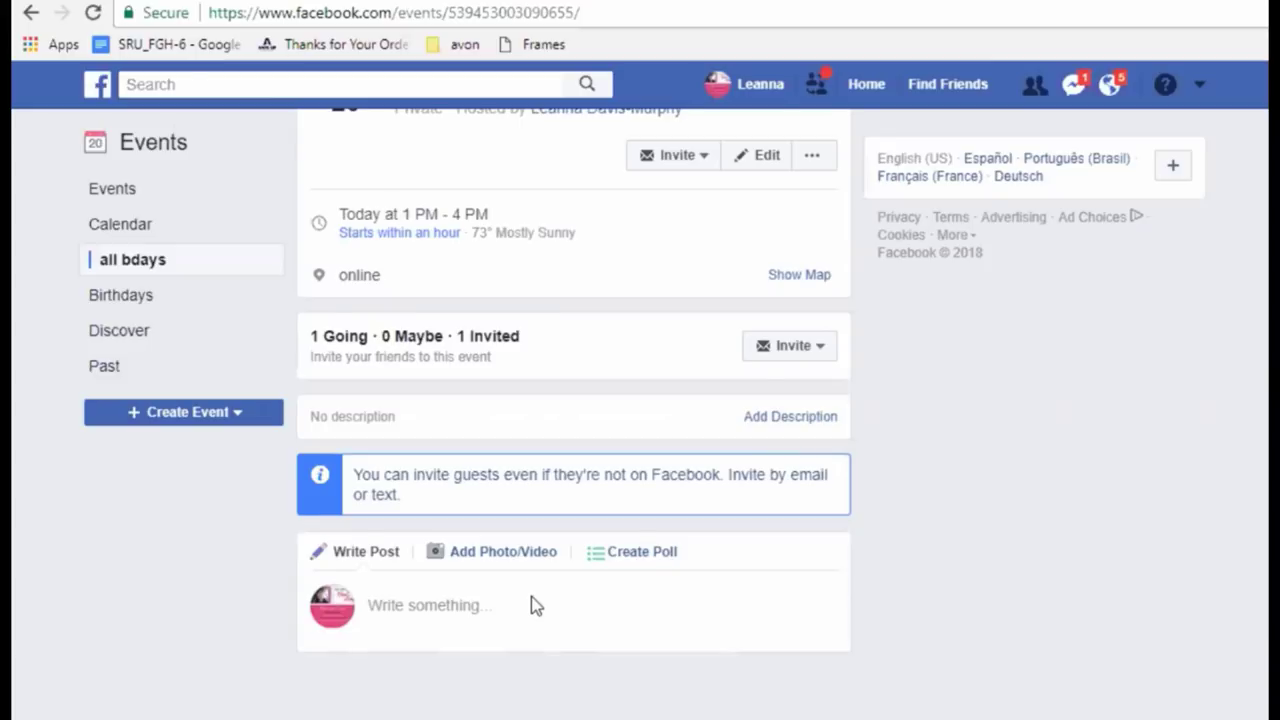
- Open the second of the two February 14 Avon parties in the past events and examine its dates, guests and details
{"action": "scroll", "coordinate": [530, 605], "scroll_direction": "up", "scroll_amount": 4}
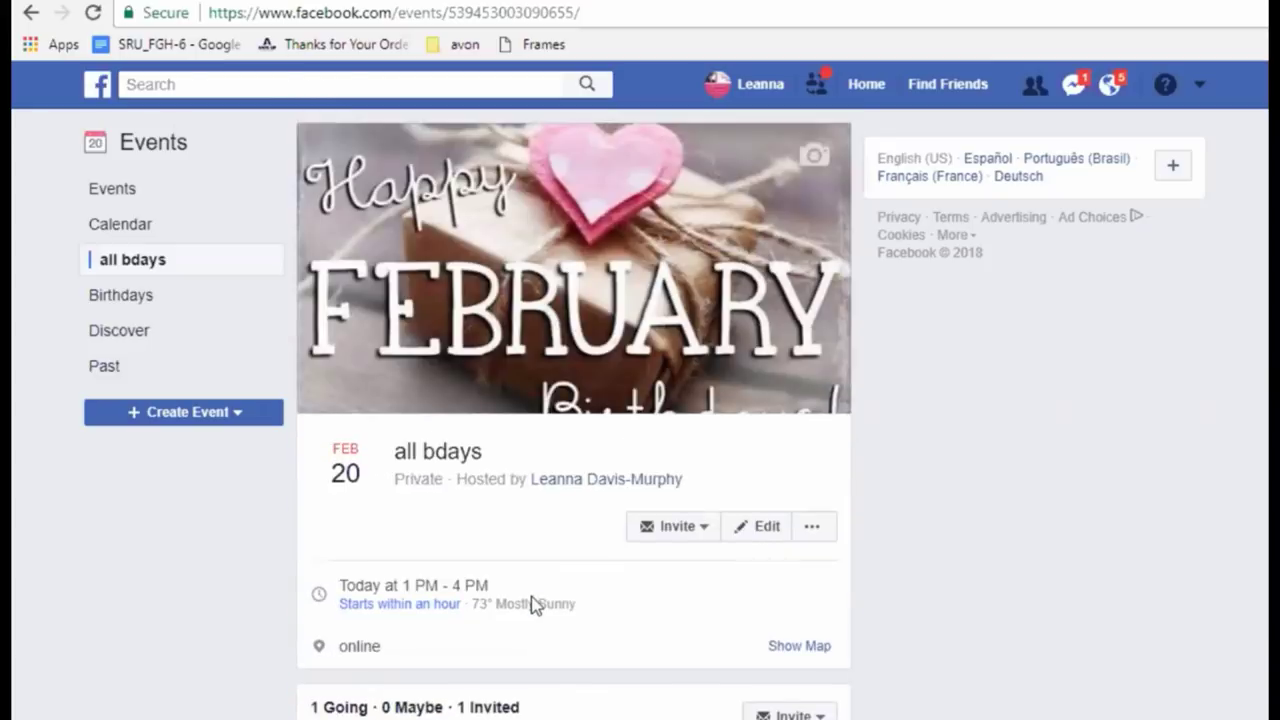
{"action": "left_click", "coordinate": [105, 367]}
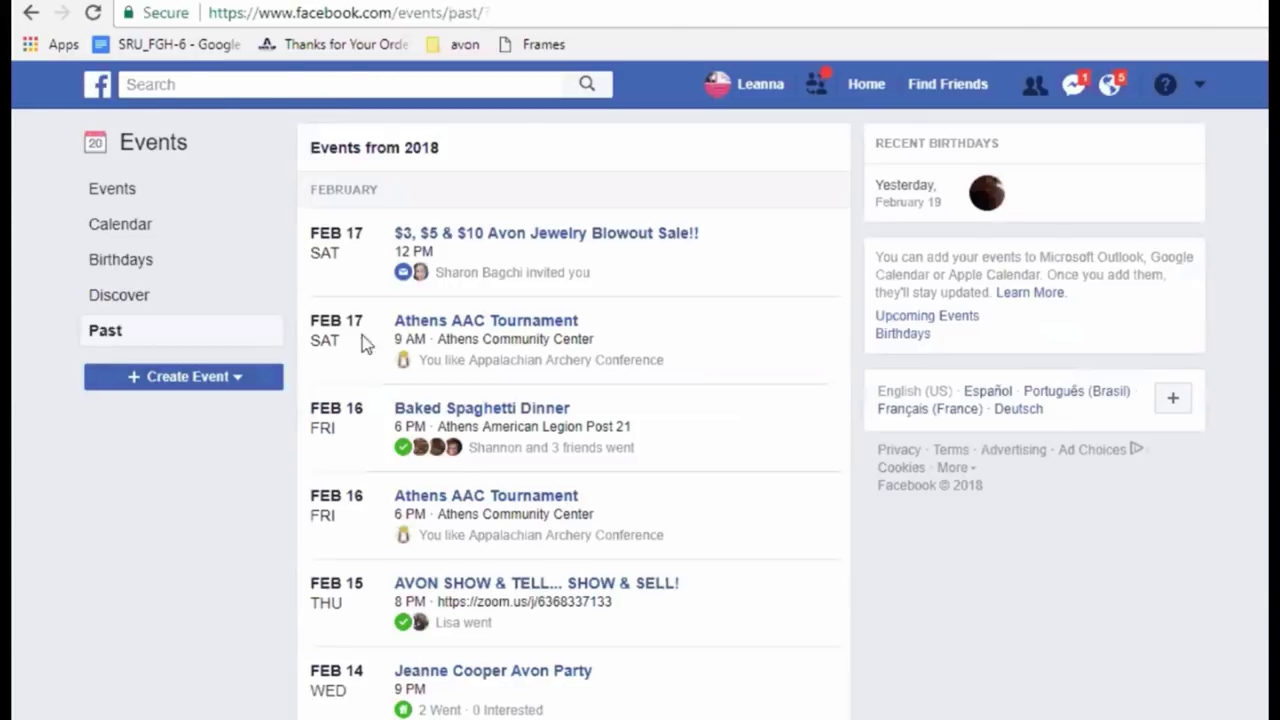
{"action": "scroll", "coordinate": [642, 387], "scroll_direction": "down", "scroll_amount": 4}
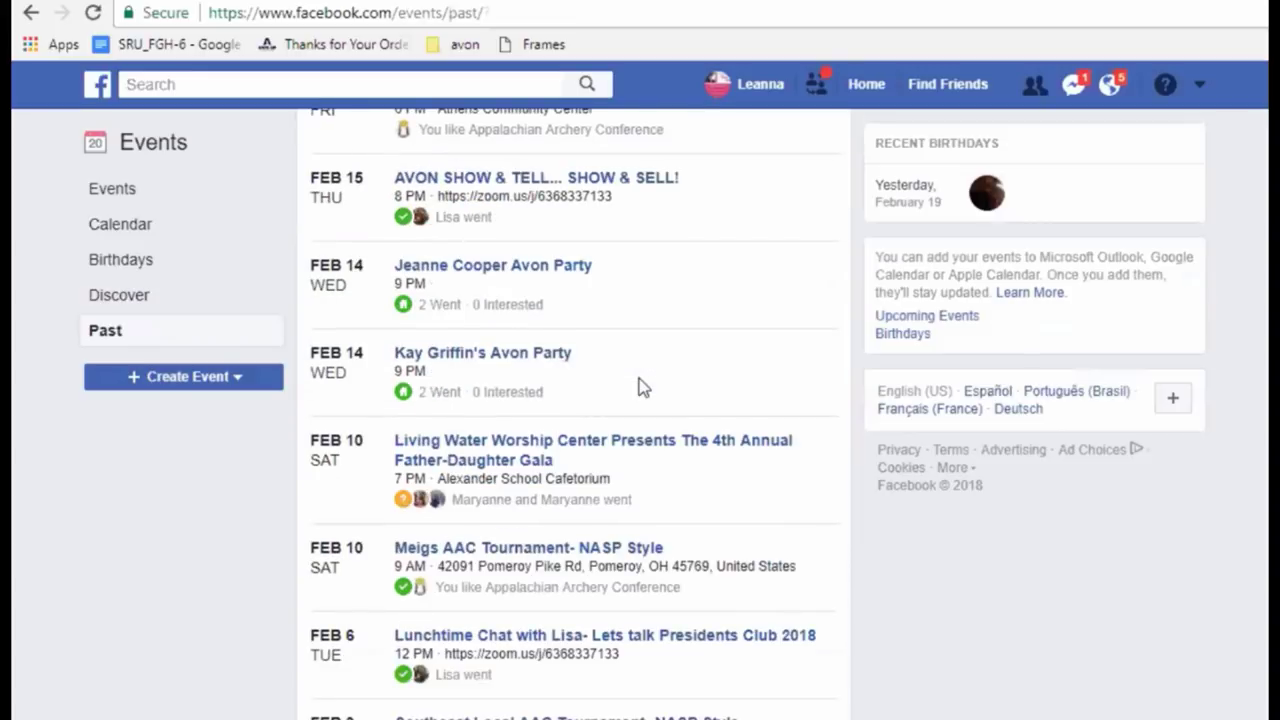
{"action": "left_click", "coordinate": [455, 360]}
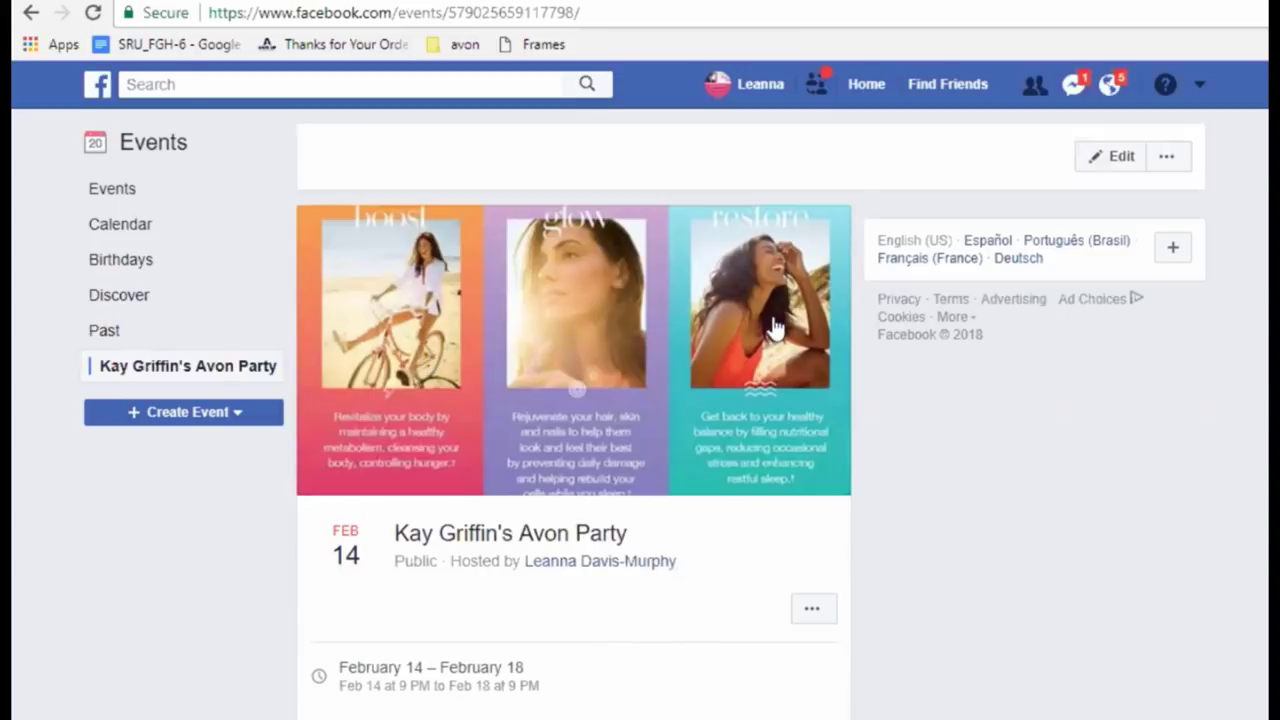
{"action": "scroll", "coordinate": [684, 576], "scroll_direction": "down", "scroll_amount": 4}
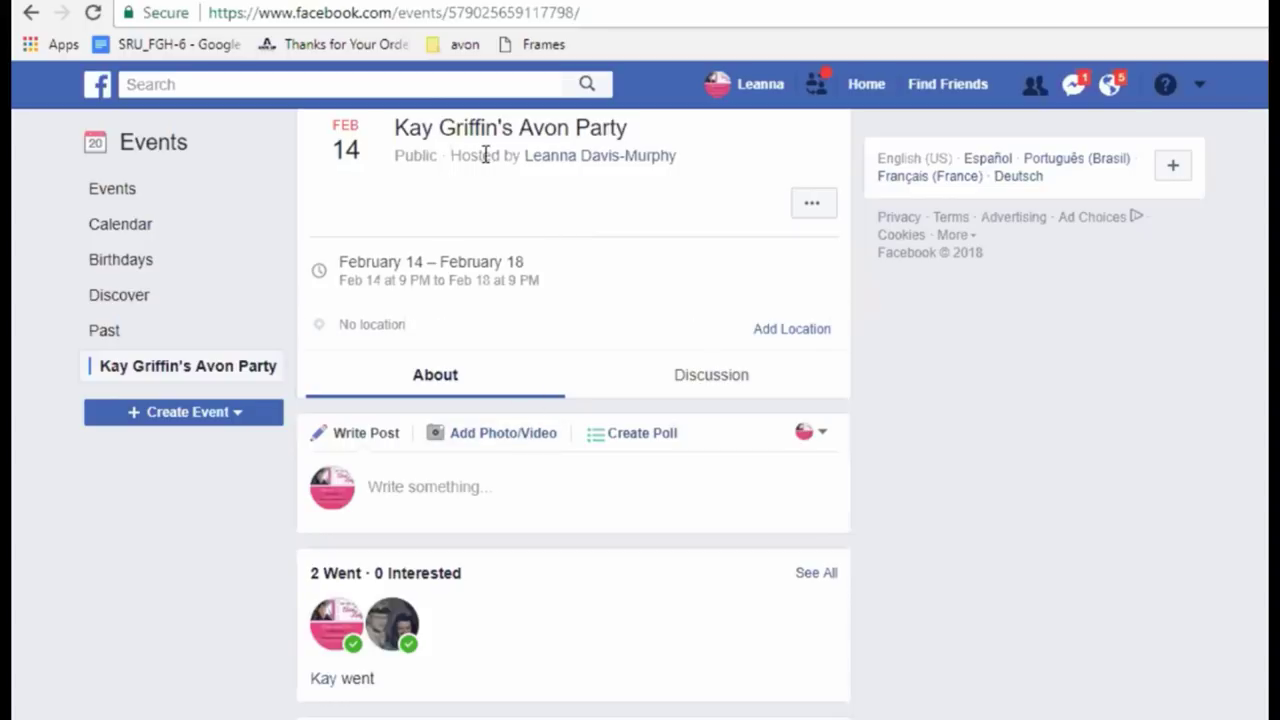
{"action": "mouse_move", "coordinate": [625, 167]}
{"action": "scroll", "coordinate": [476, 495], "scroll_direction": "down", "scroll_amount": 4}
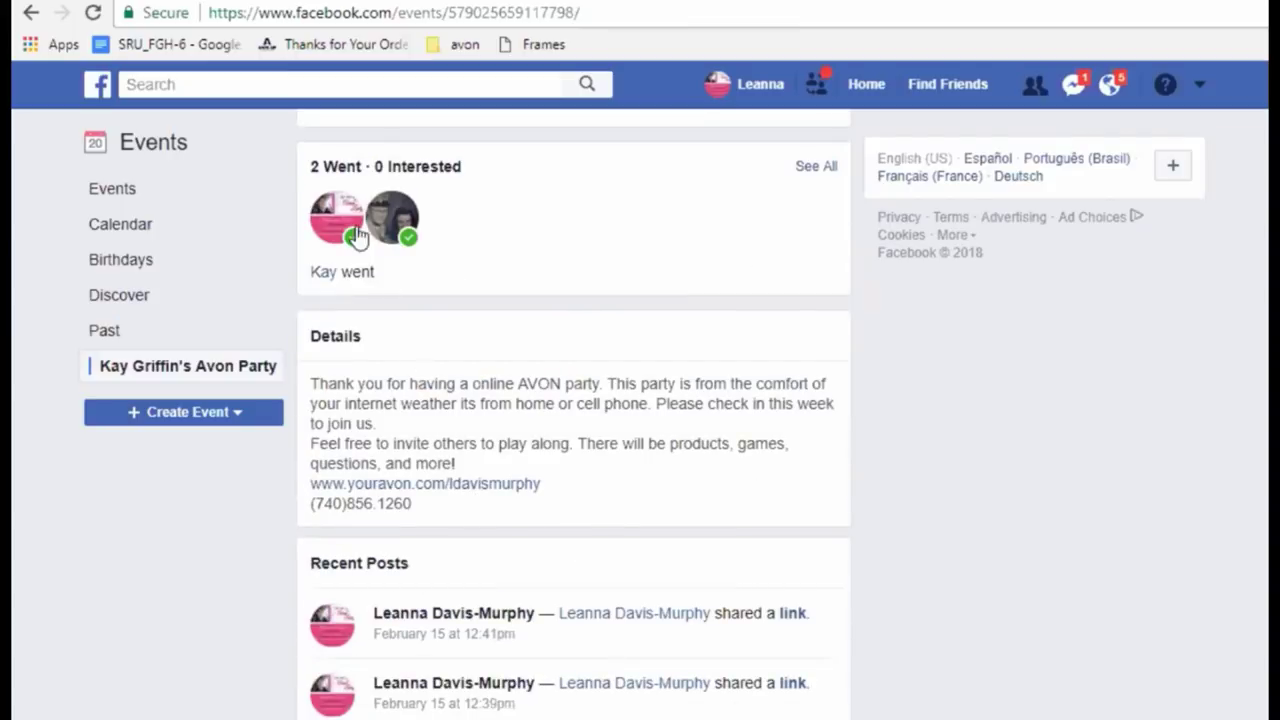